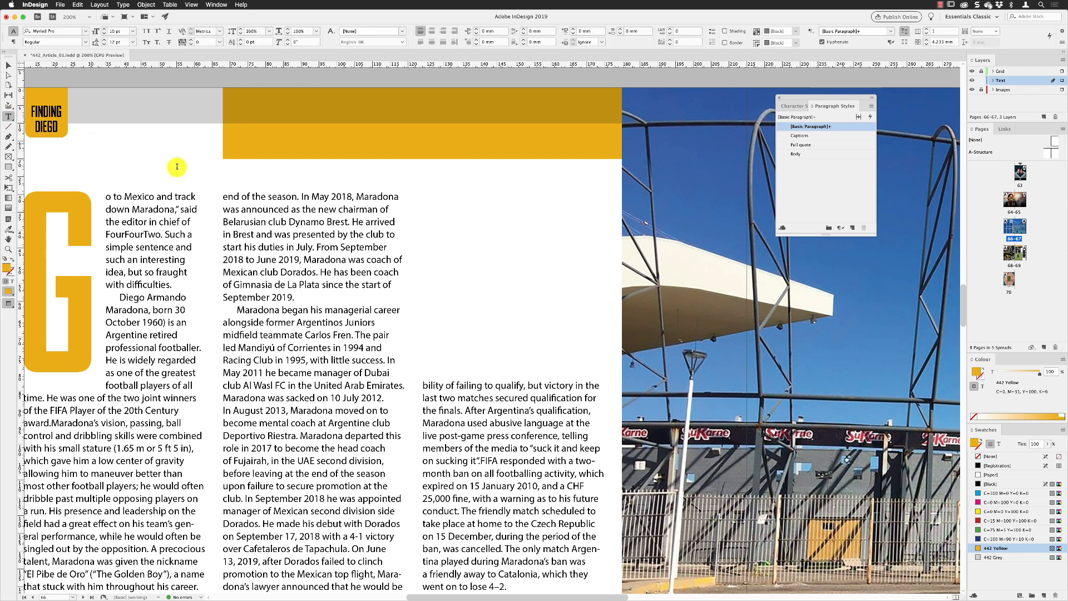
# Step: Draw a text frame above the third column, enter "Where is Diego?" and apply the Pull quote paragraph style
pyautogui.moveTo(422, 194); pyautogui.dragTo(608, 248)
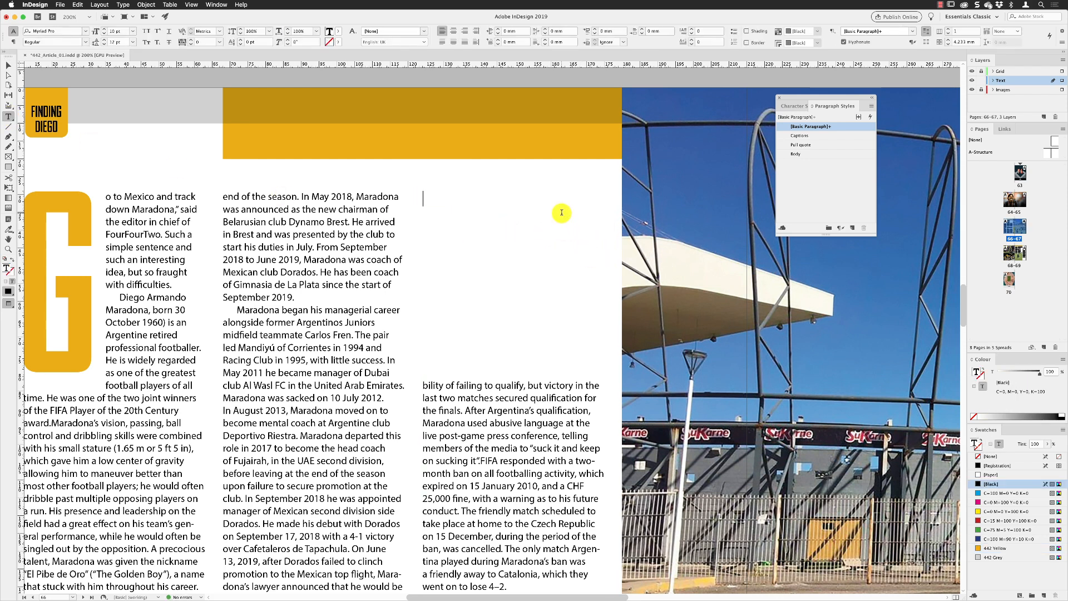
pyautogui.write('W')
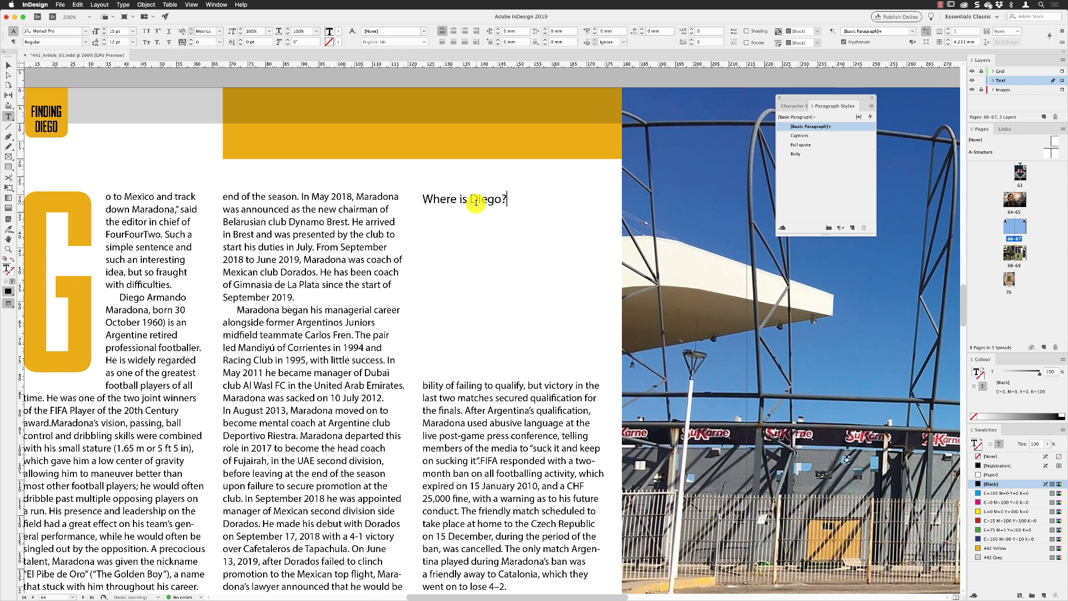
pyautogui.click(806, 146)
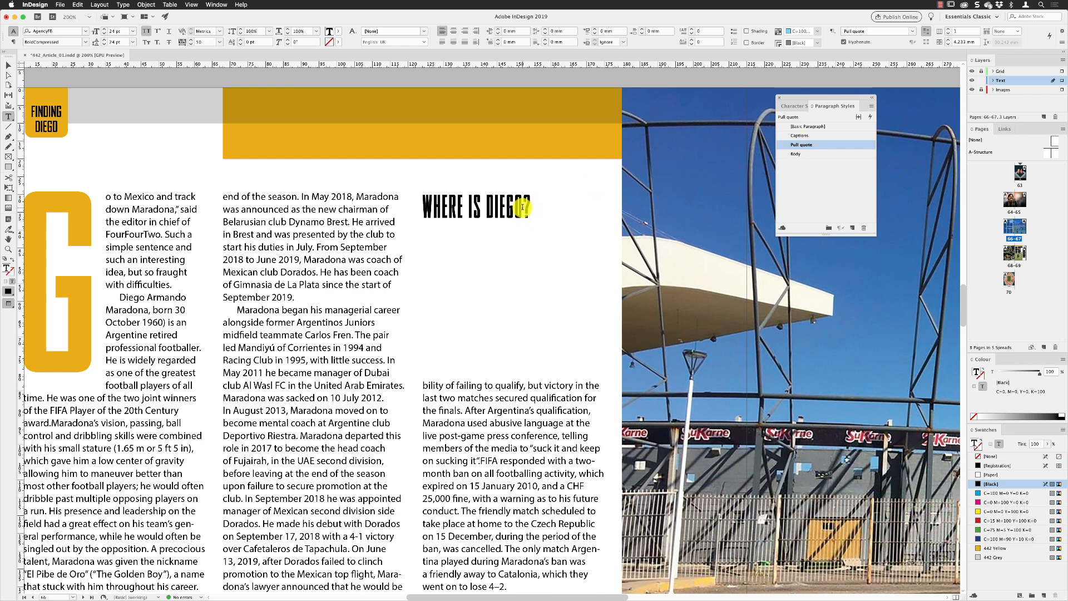
# Step: Dock the Character Styles panel below Paragraph Styles and move the panel group beside the page, then deselect
pyautogui.click(784, 106)
pyautogui.moveTo(784, 107); pyautogui.dragTo(796, 240)
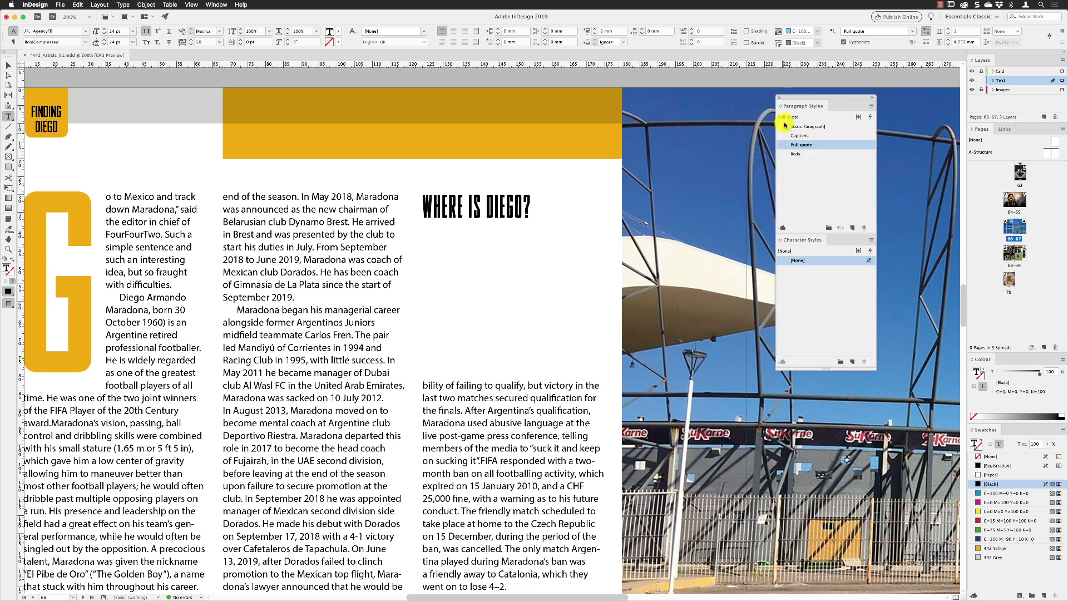
pyautogui.moveTo(790, 98); pyautogui.dragTo(650, 115)
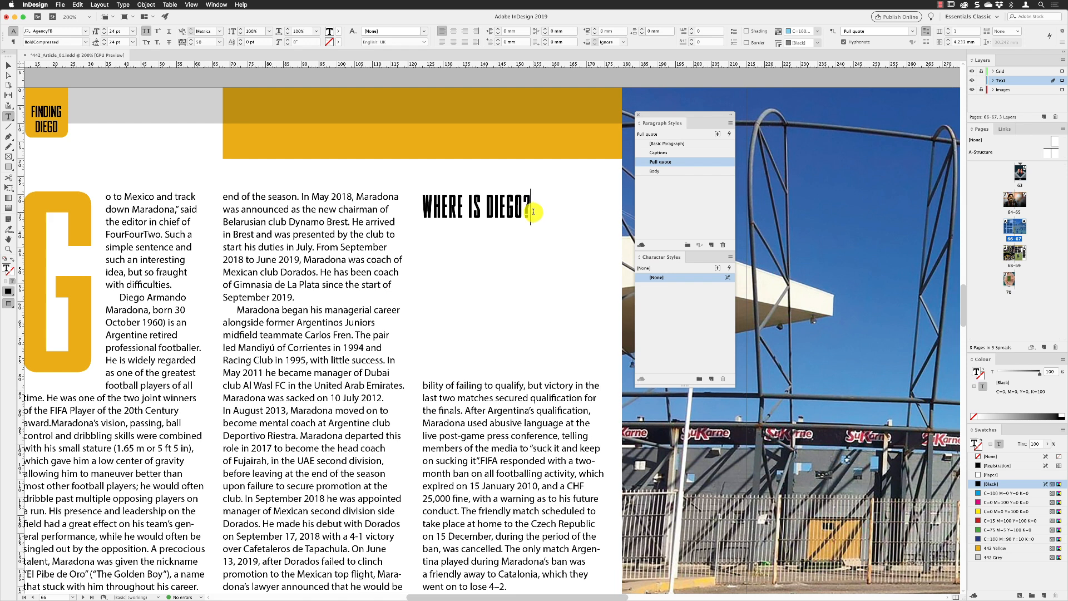
pyautogui.press('Escape')
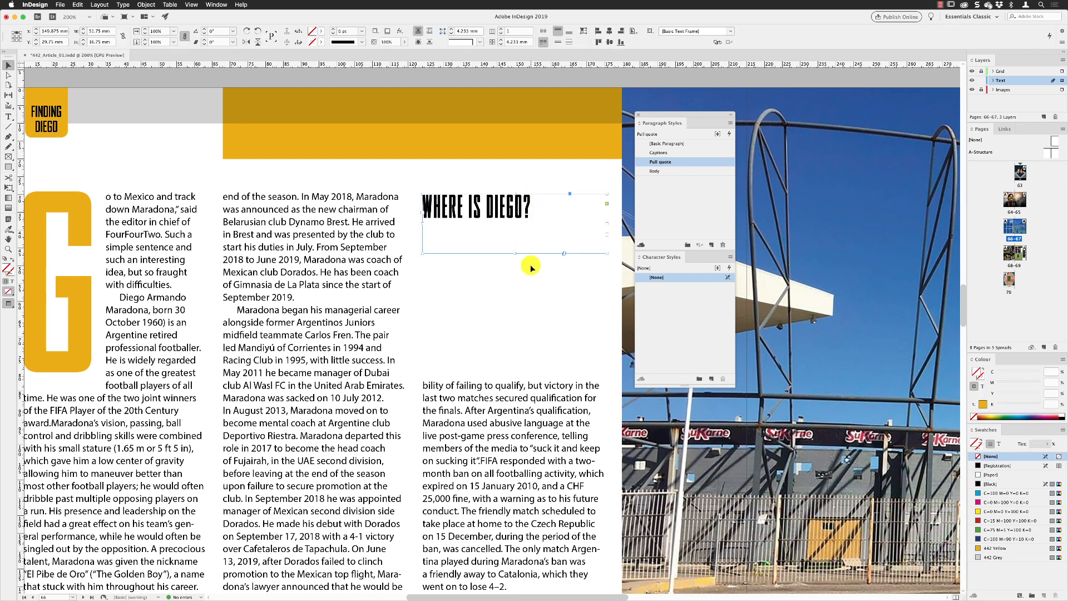
pyautogui.click(587, 289)
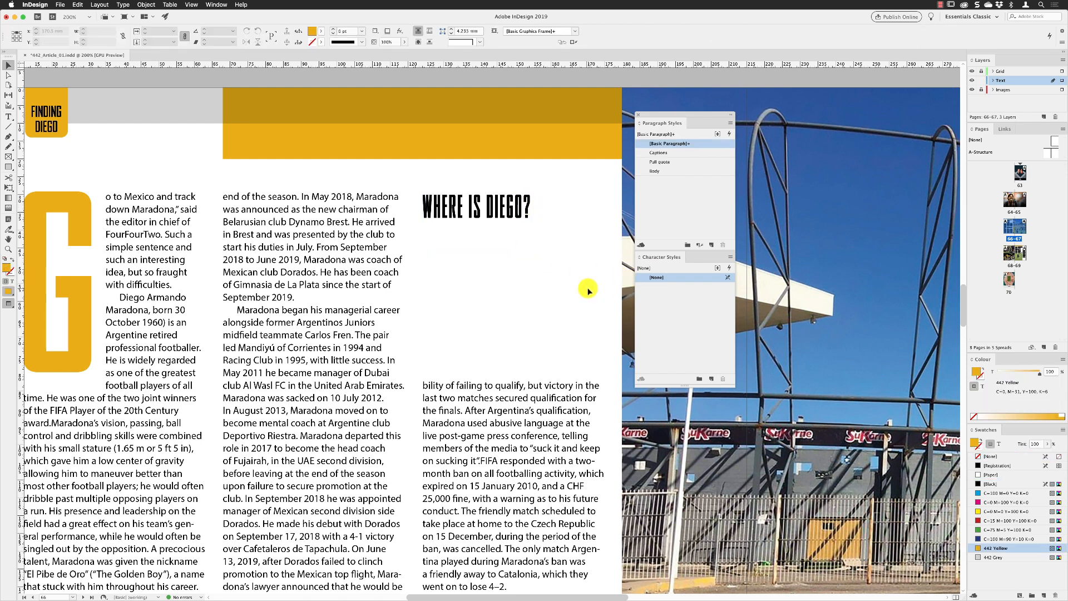
# Step: Create a new character style named "442 Yellow" with its character colour set to the 442 Yellow swatch
pyautogui.keyDown('alt'); pyautogui.click(711, 379); pyautogui.keyUp('alt')
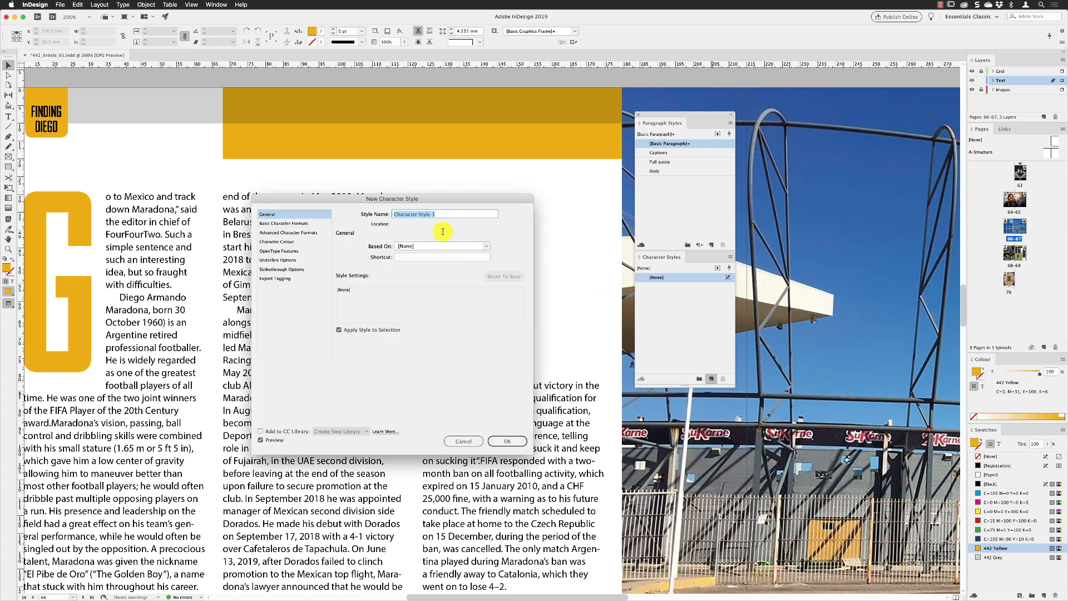
pyautogui.write('442 Yellow')
pyautogui.click(290, 242)
pyautogui.moveTo(492, 259); pyautogui.dragTo(492, 301)
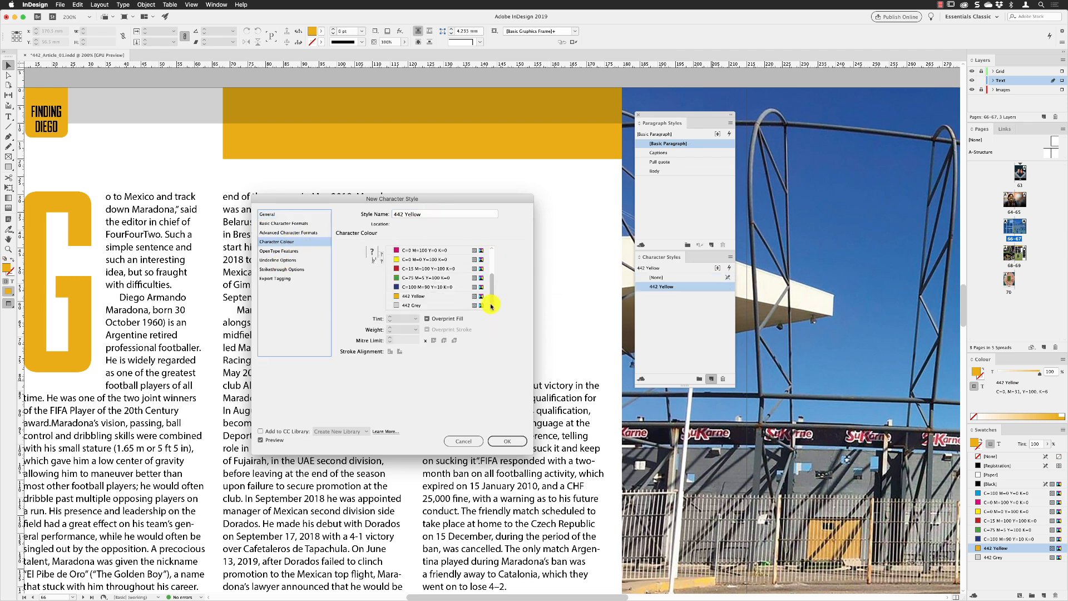
pyautogui.click(418, 295)
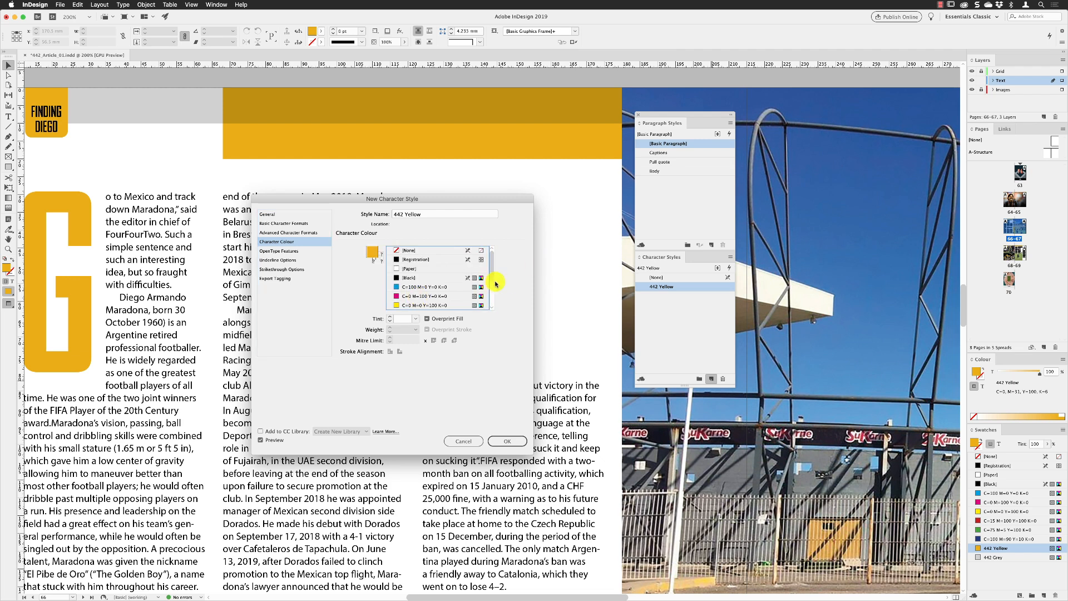
pyautogui.moveTo(492, 268); pyautogui.dragTo(492, 300)
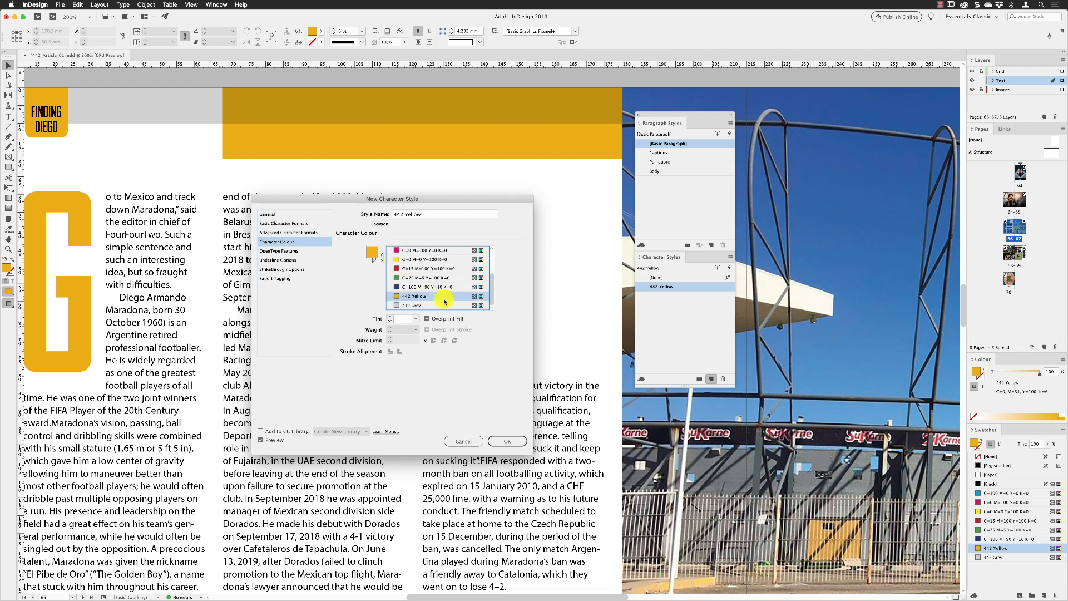
pyautogui.click(506, 441)
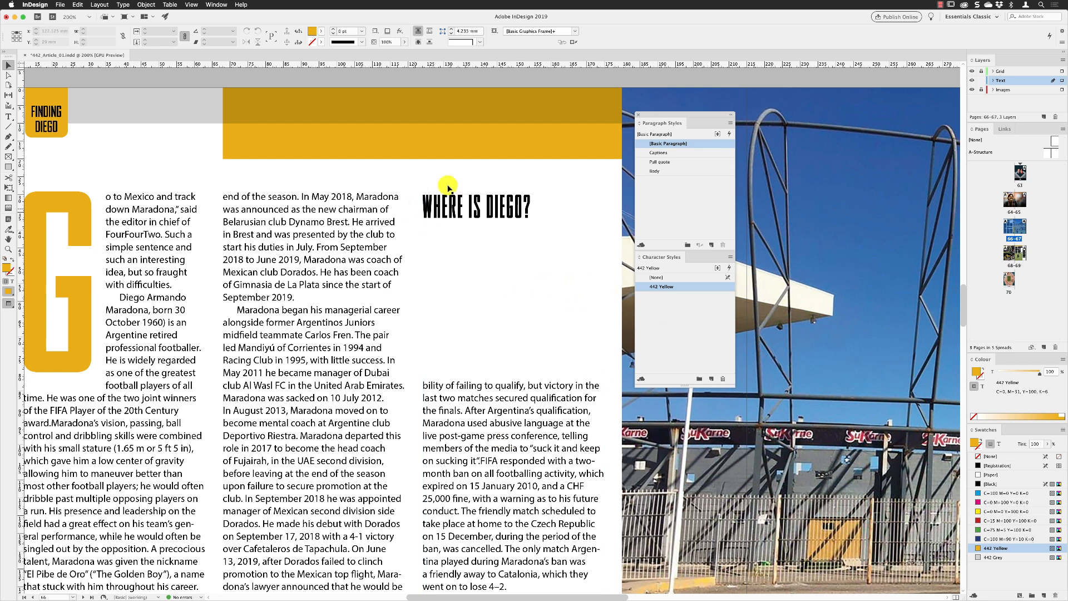
# Step: Apply the 442 Yellow character style to the "Where is Diego?" heading frame
pyautogui.click(649, 287)
pyautogui.click(493, 203)
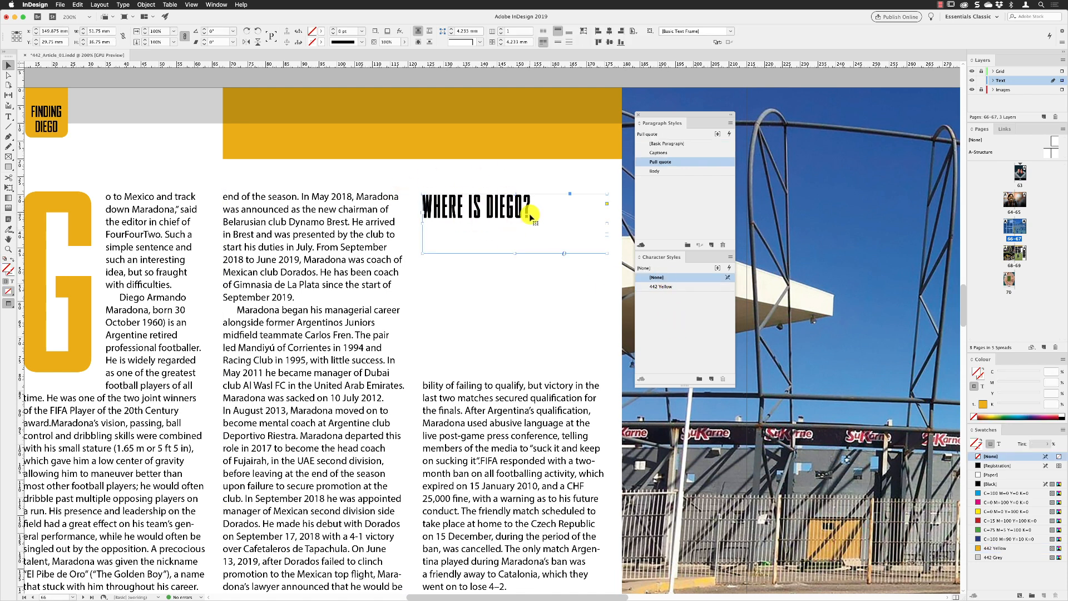
pyautogui.click(668, 286)
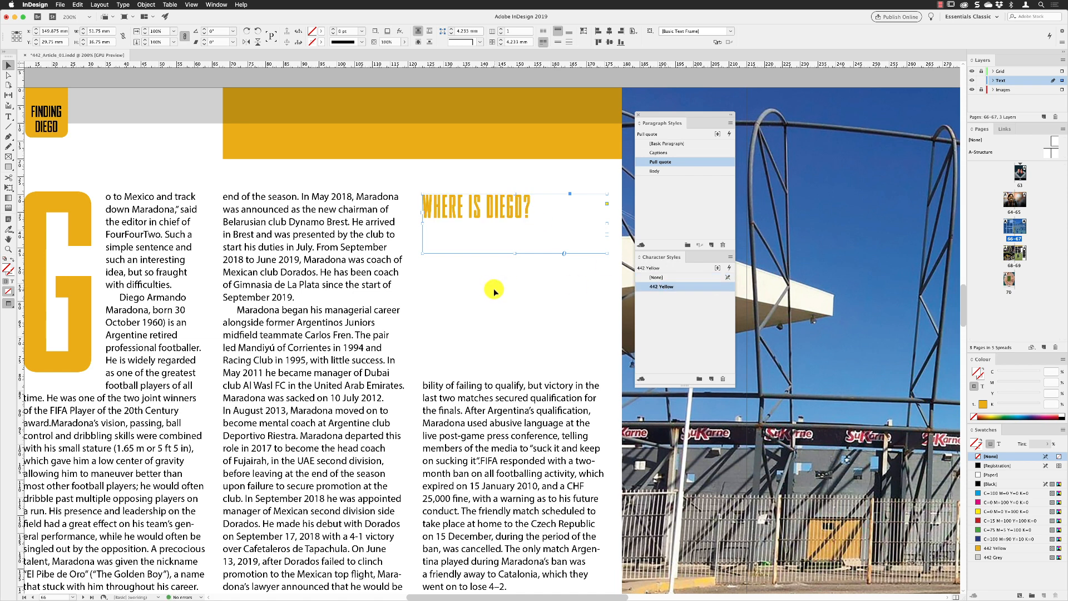
# Step: Move the heading frame slightly up and shorten its bottom edge to fit the text
pyautogui.press('w')
pyautogui.moveTo(494, 213); pyautogui.dragTo(496, 208)
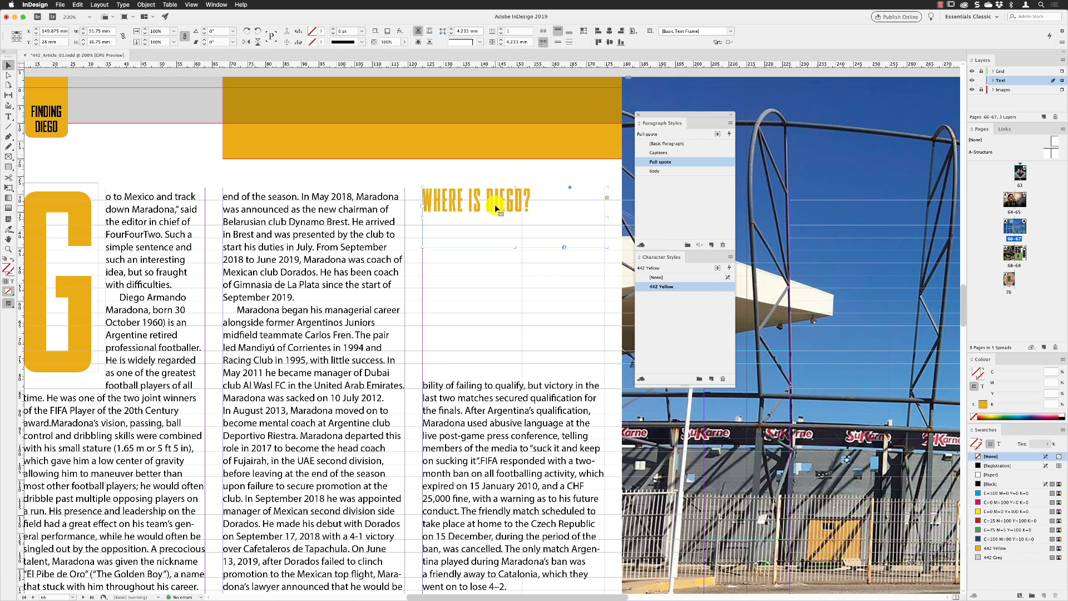
pyautogui.moveTo(605, 246); pyautogui.dragTo(604, 213)
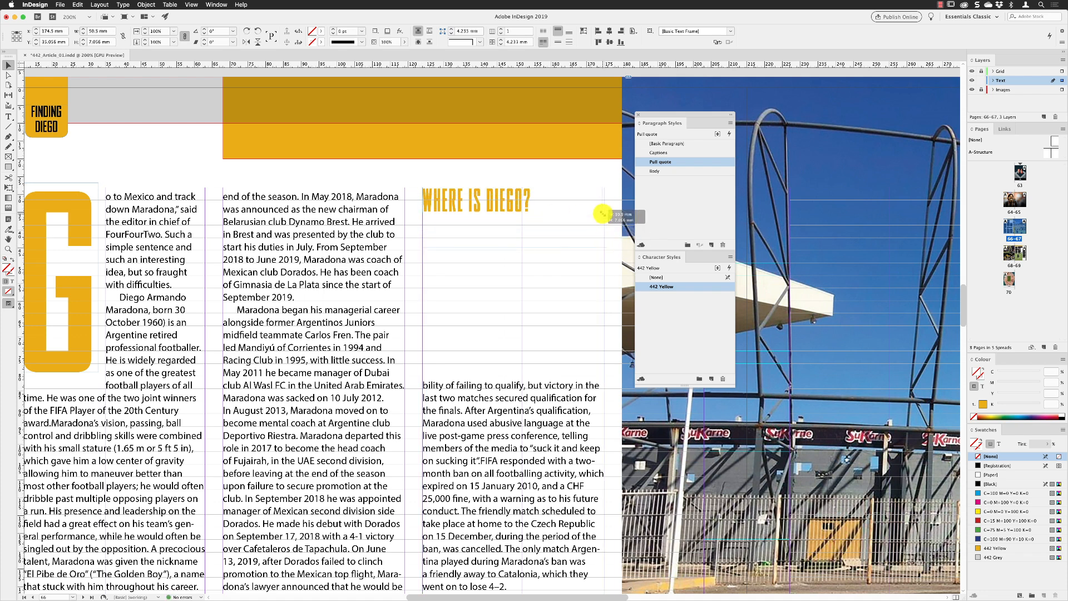
pyautogui.click(536, 167)
# Step: Lock the Text layer and make the Images layer the active layer
pyautogui.moveTo(496, 232); pyautogui.dragTo(452, 228)
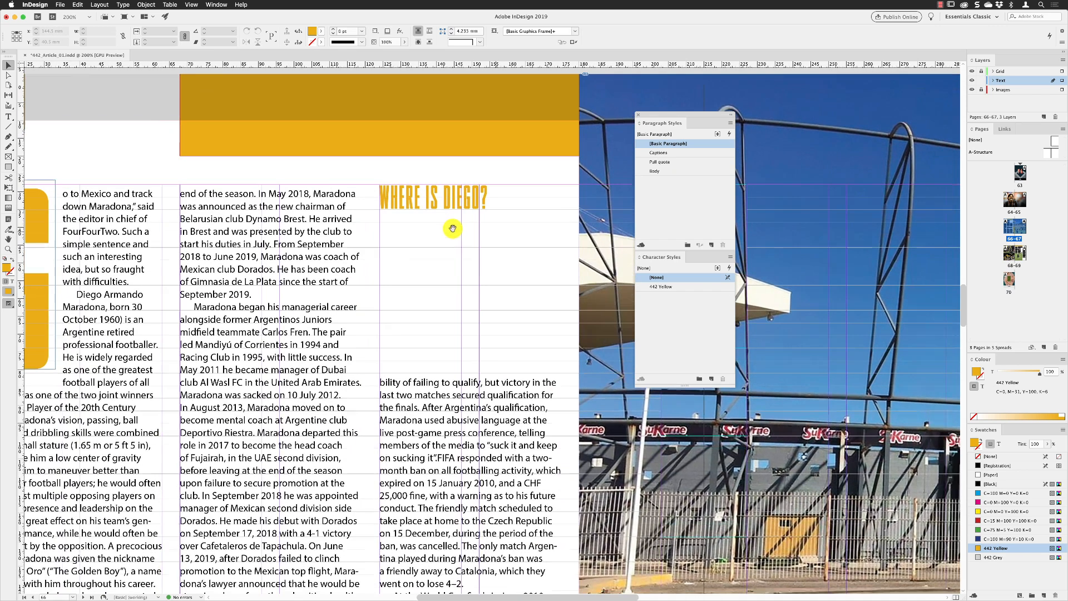
pyautogui.click(982, 90)
pyautogui.click(1007, 90)
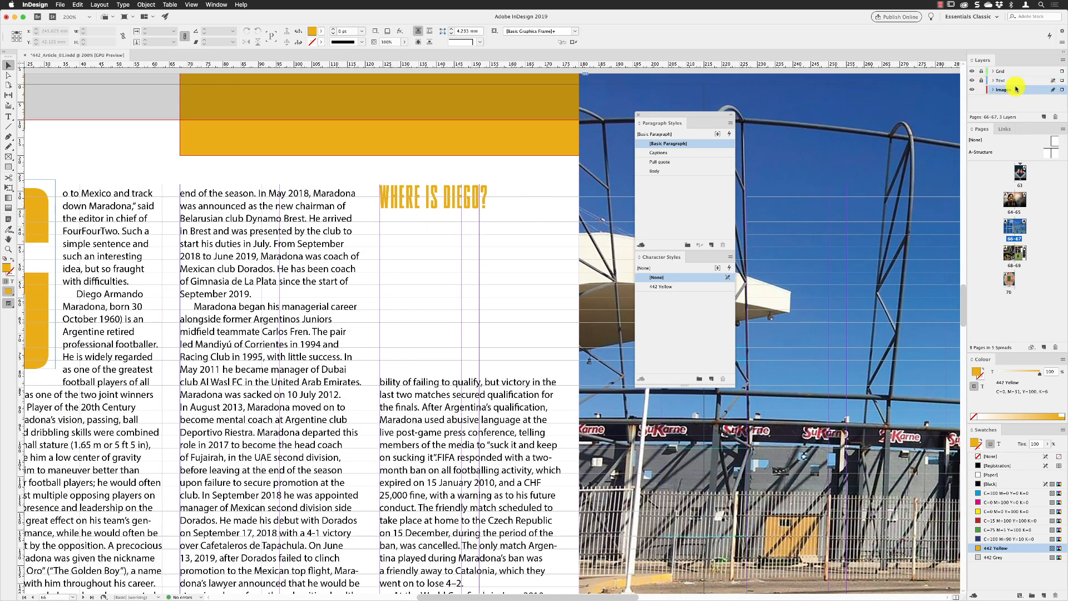
# Step: Place the Diego_11.ai map graphic below the "Where is Diego?" heading in the third column
pyautogui.click(60, 4)
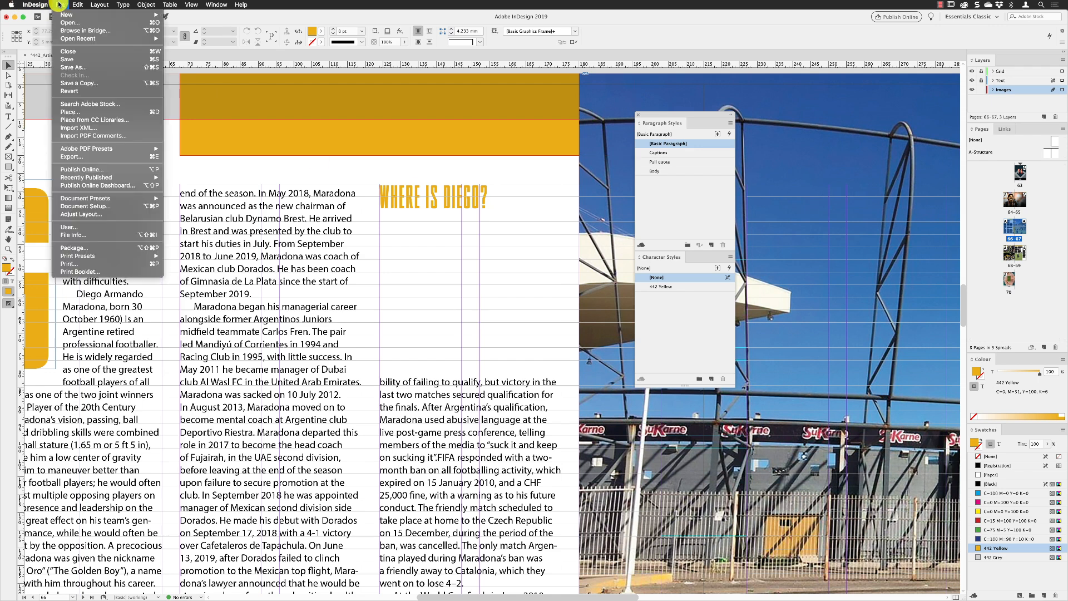
pyautogui.click(78, 111)
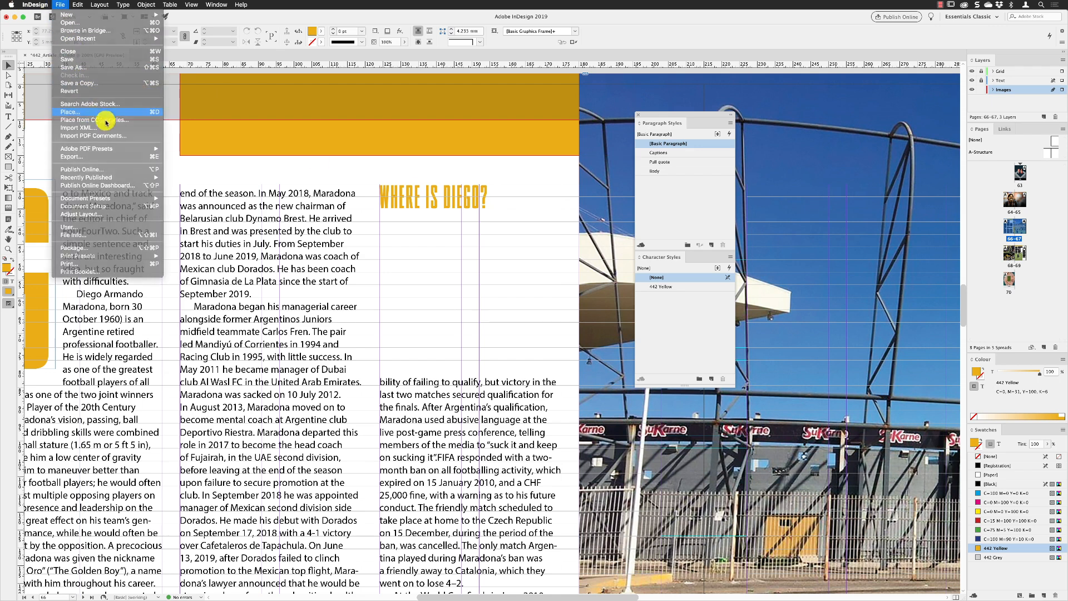
pyautogui.click(604, 240)
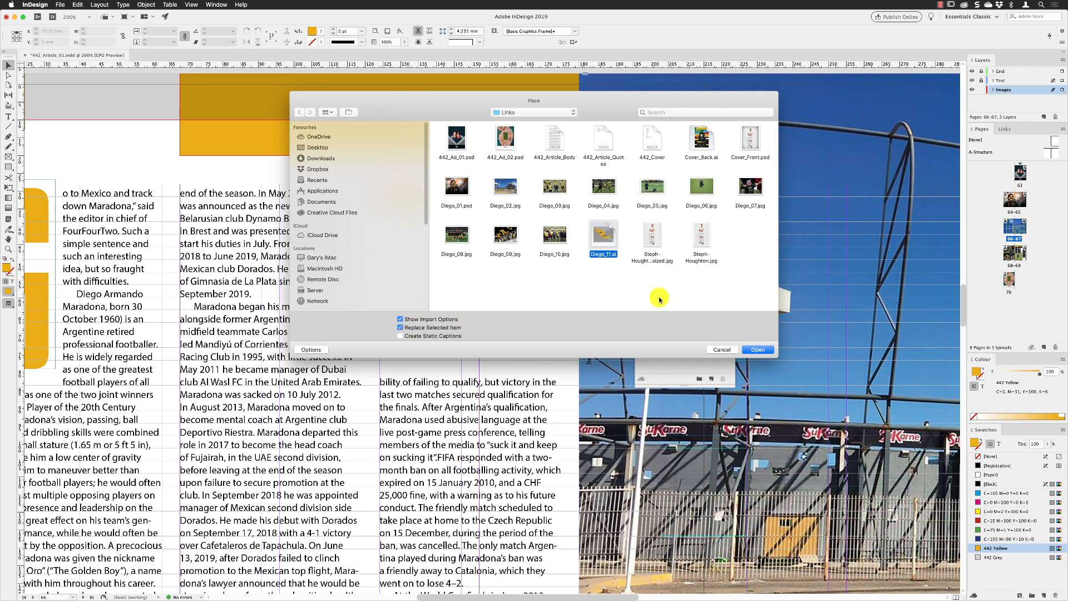
pyautogui.click(756, 350)
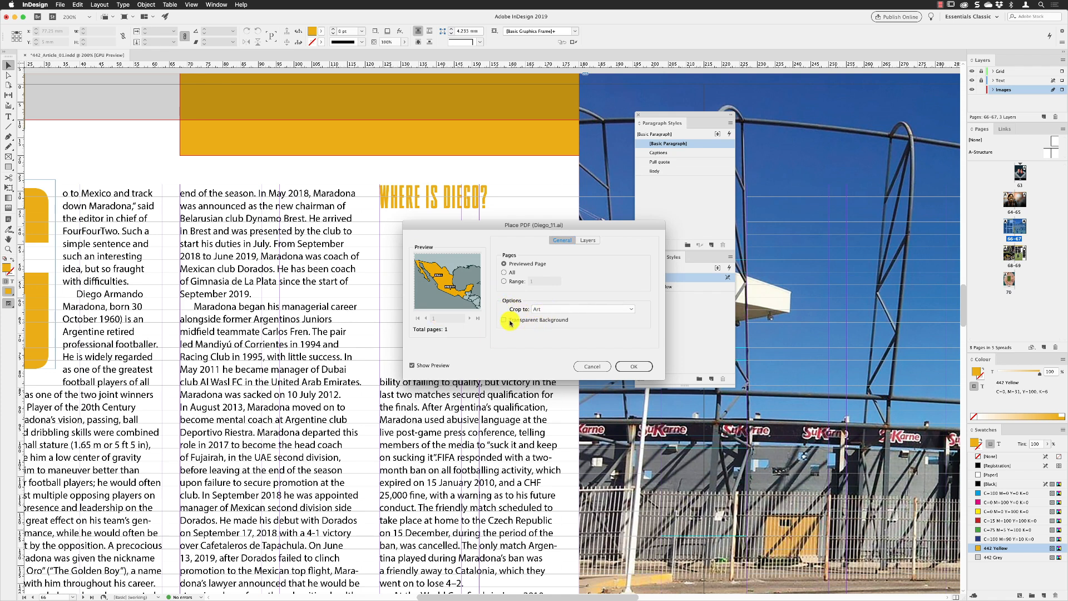
pyautogui.click(623, 366)
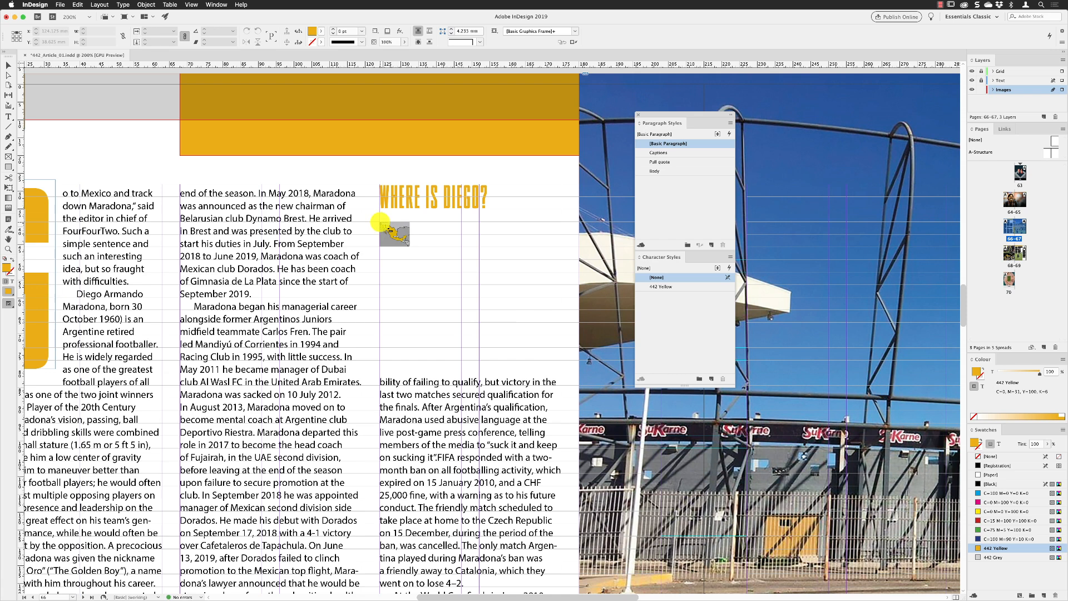
pyautogui.click(380, 222)
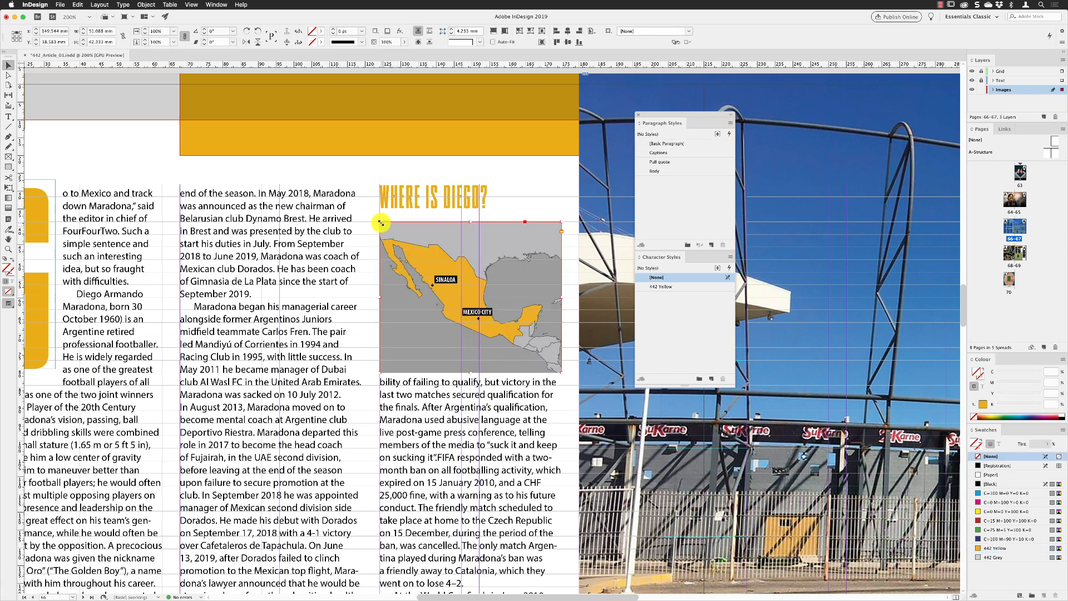
pyautogui.click(404, 167)
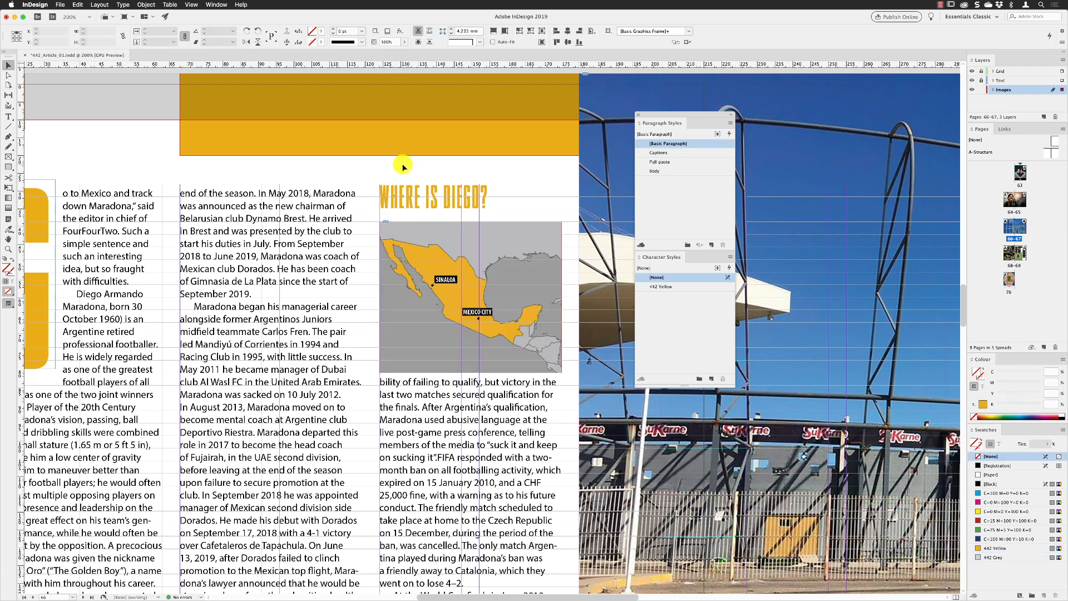
# Step: Reposition the map artwork inside its frame so Mexico sits slightly lower
pyautogui.moveTo(538, 278); pyautogui.dragTo(538, 272)
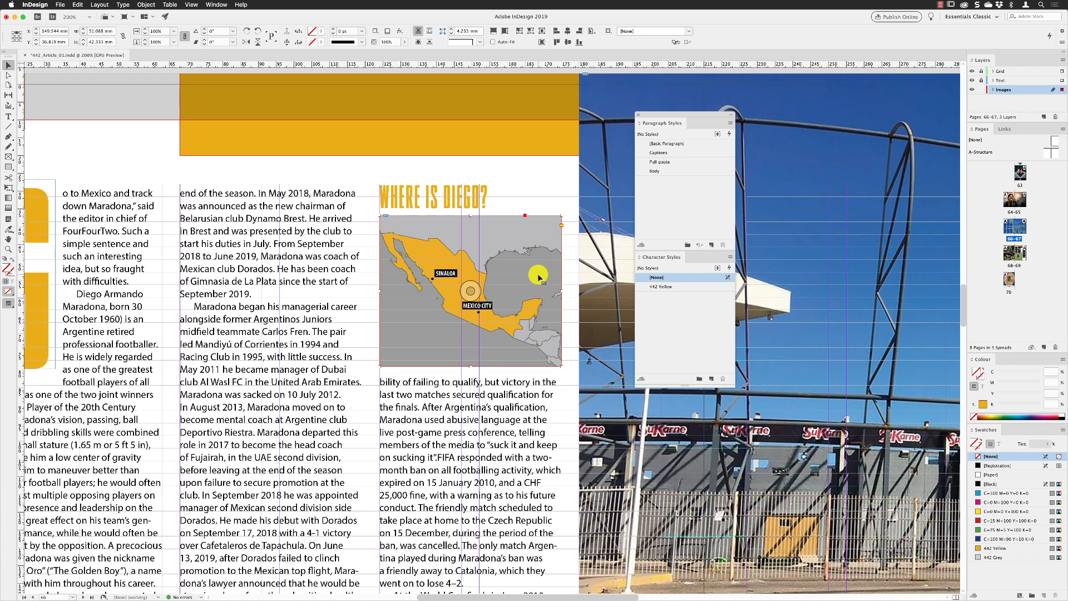
pyautogui.moveTo(538, 274); pyautogui.dragTo(539, 285)
pyautogui.click(498, 390)
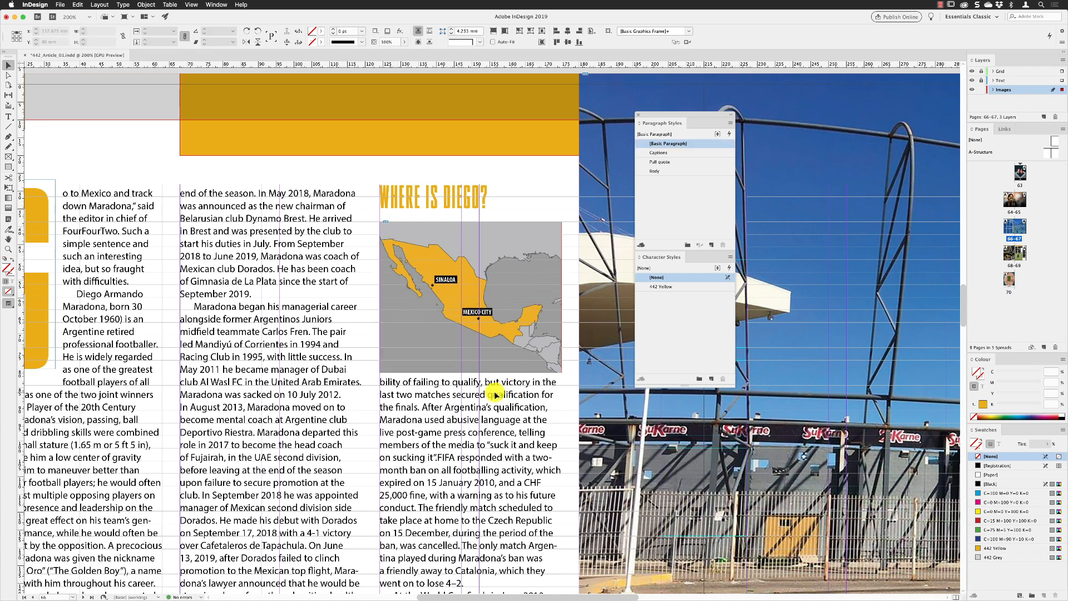
# Step: Unlock the Text layer and adjust the top edge of the third column's text frame below the map
pyautogui.moveTo(462, 403); pyautogui.dragTo(485, 374)
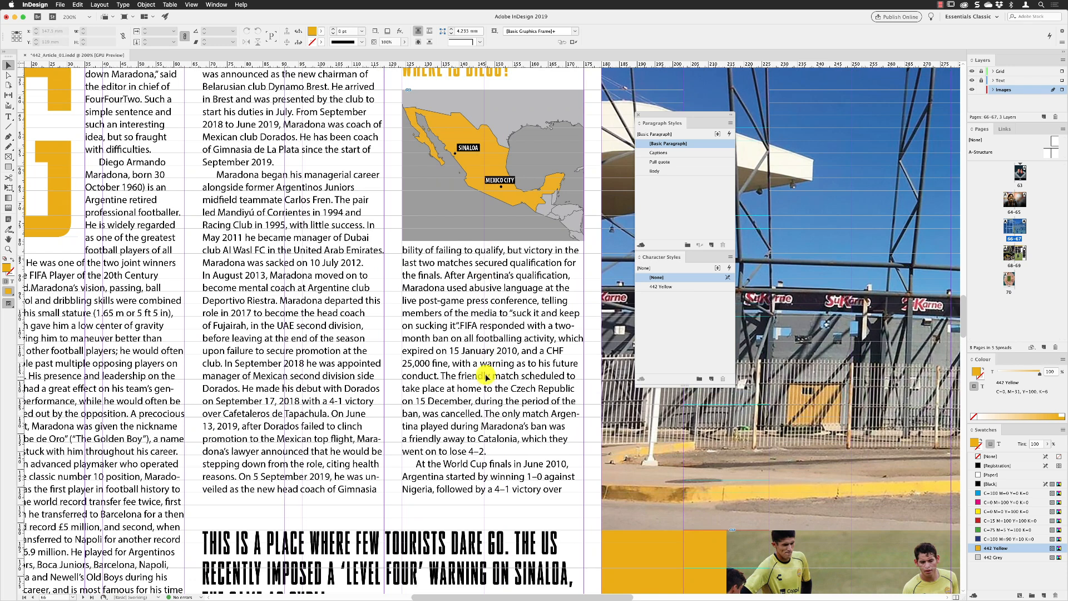
pyautogui.click(982, 81)
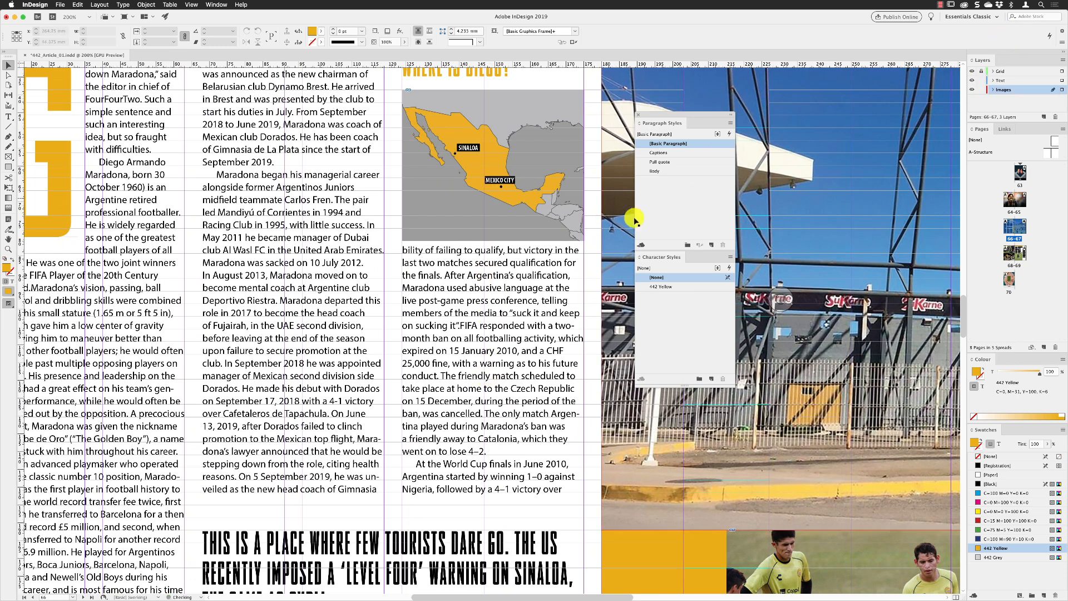
pyautogui.click(459, 281)
pyautogui.moveTo(496, 238); pyautogui.dragTo(495, 256)
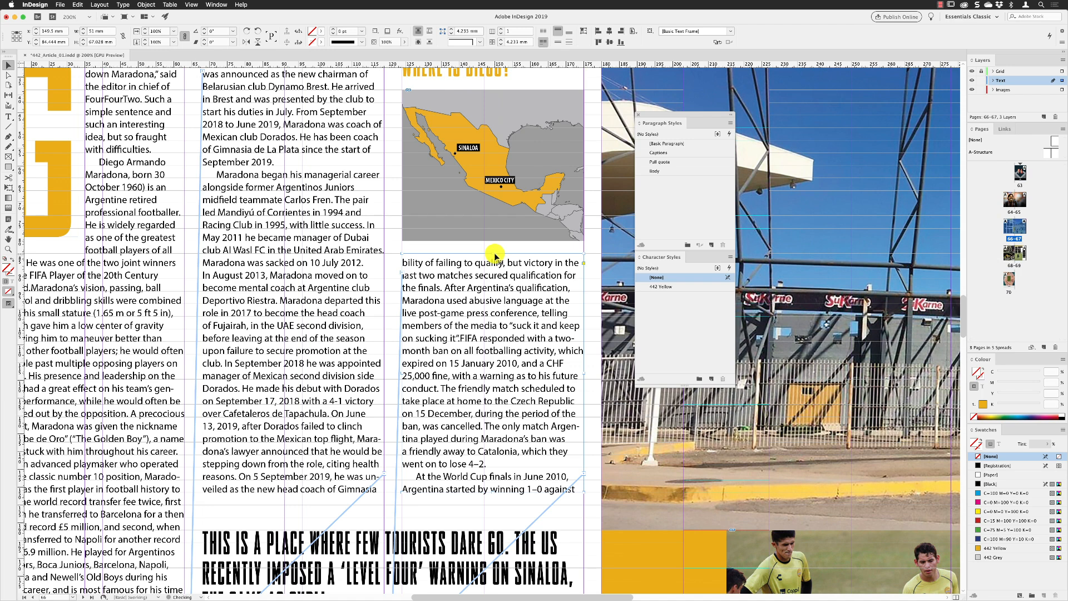
# Step: Zoom out to review the whole spread with the new heading and map
pyautogui.press('super+minus')
pyautogui.press('super+minus')
pyautogui.click(116, 208)
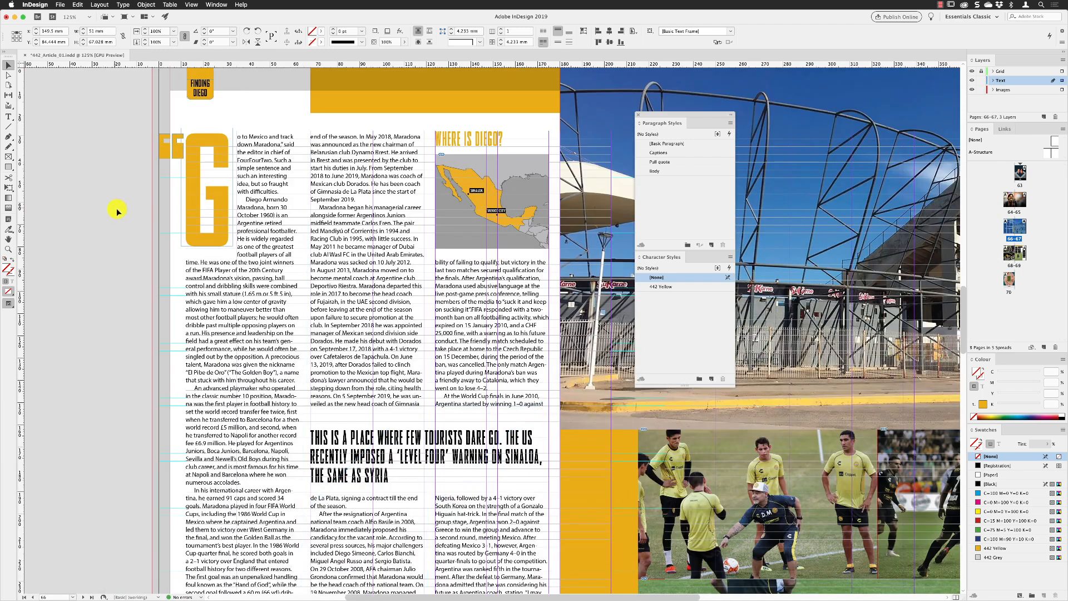
pyautogui.moveTo(424, 273); pyautogui.dragTo(390, 295)
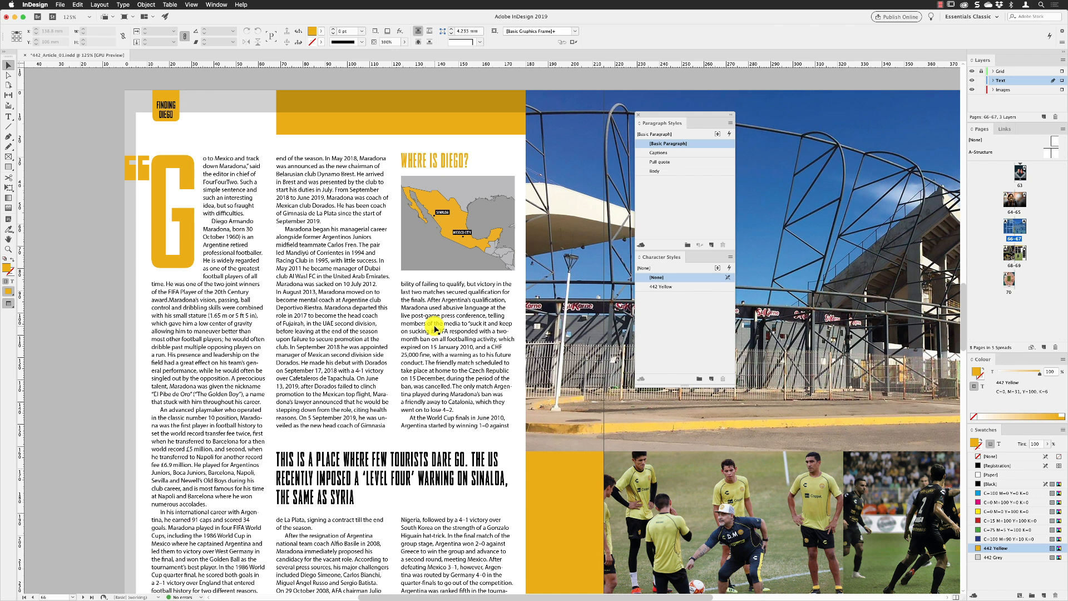
pyautogui.click(191, 4)
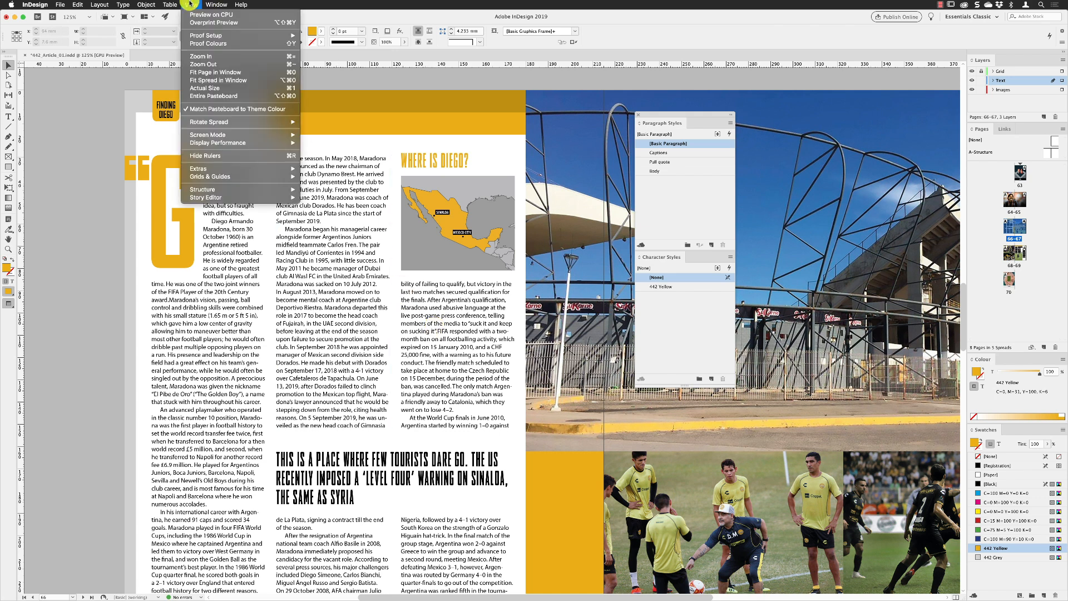
pyautogui.click(212, 64)
# Step: Move the styles panel group next to the Pages panel and zoom to 400% on the drop cap
pyautogui.moveTo(657, 125); pyautogui.dragTo(900, 148)
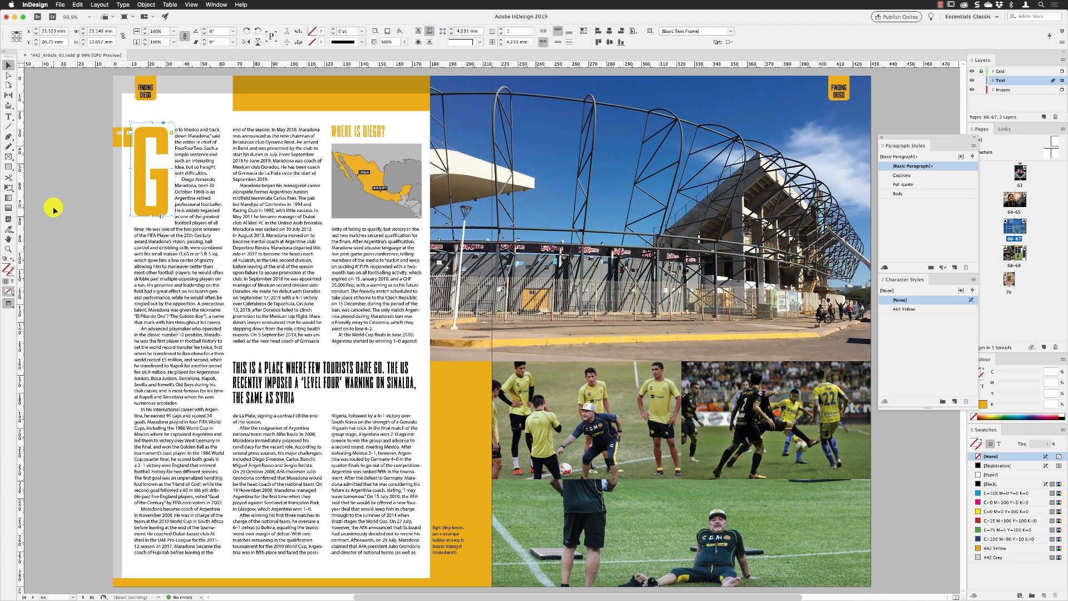
pyautogui.press('super+4')
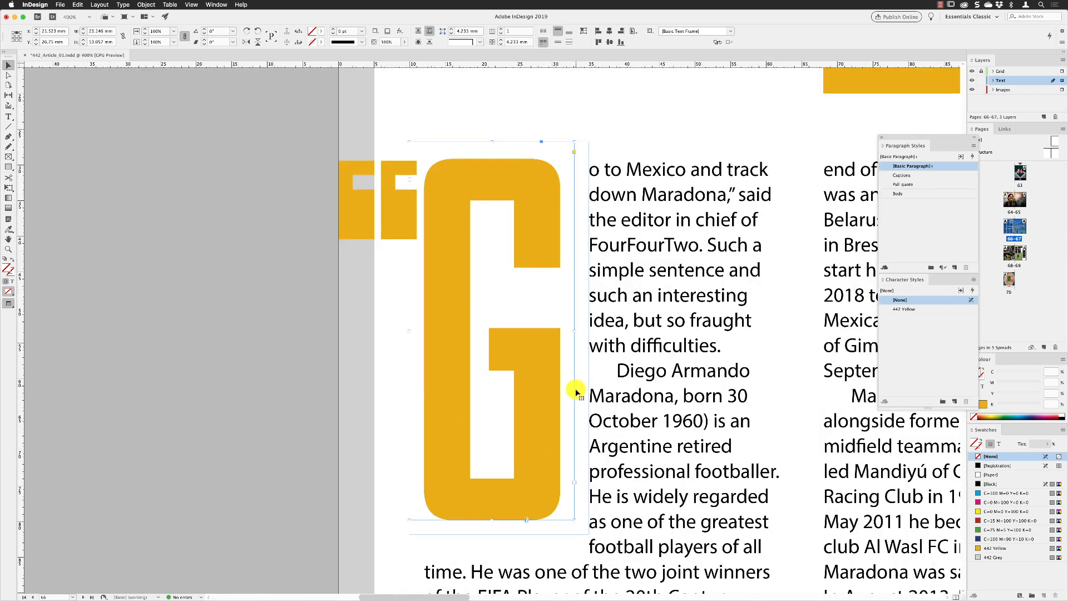
# Step: Select the drop cap G and change its font style to BoldCompressed
pyautogui.doubleClick(525, 335)
pyautogui.moveTo(549, 319); pyautogui.dragTo(443, 314)
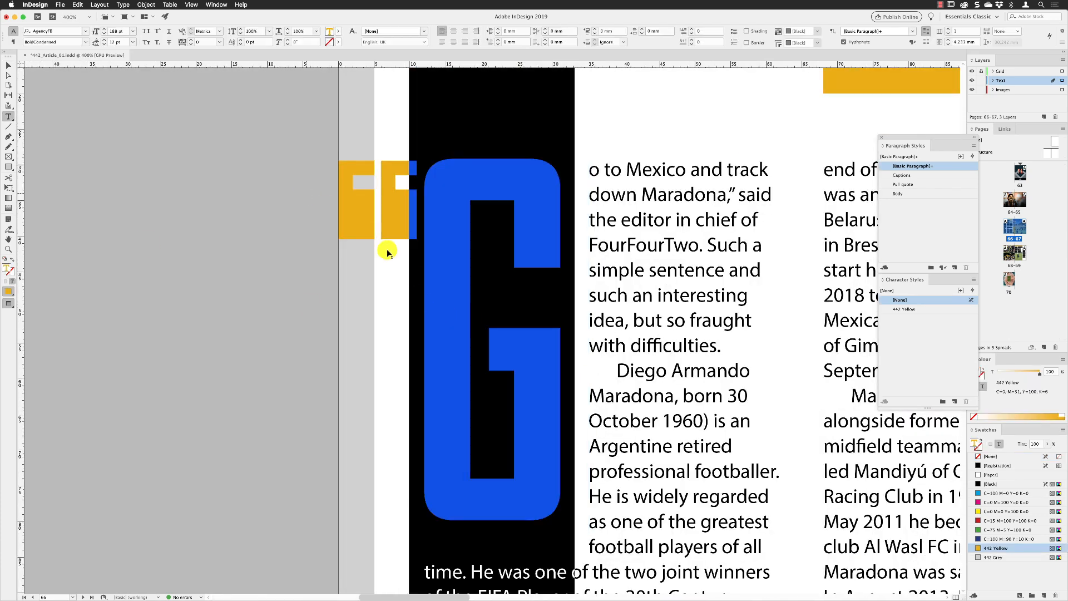
pyautogui.click(85, 43)
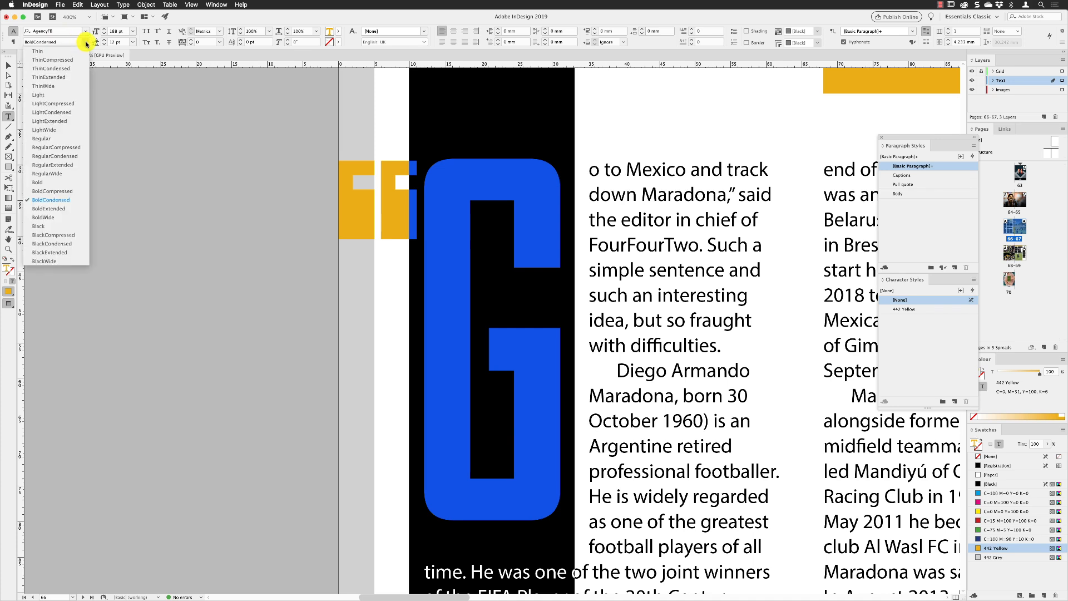
pyautogui.click(69, 192)
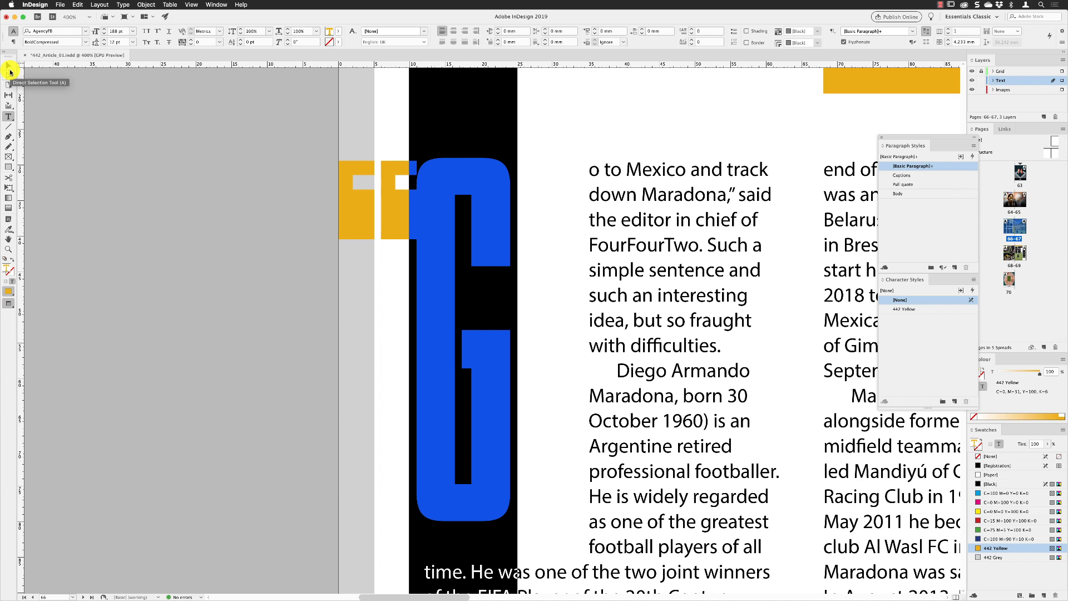
# Step: Narrow the drop cap's frame by pulling its right edge in so the body text sits closer to the G
pyautogui.click(10, 68)
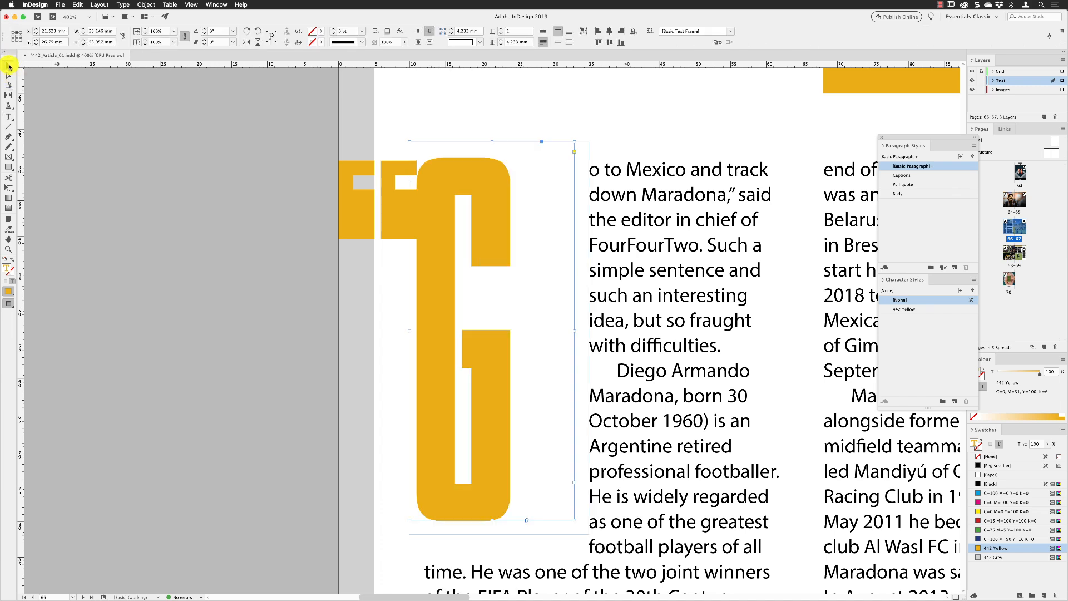
pyautogui.press('super+minus')
pyautogui.press('super+minus')
pyautogui.press('super+minus')
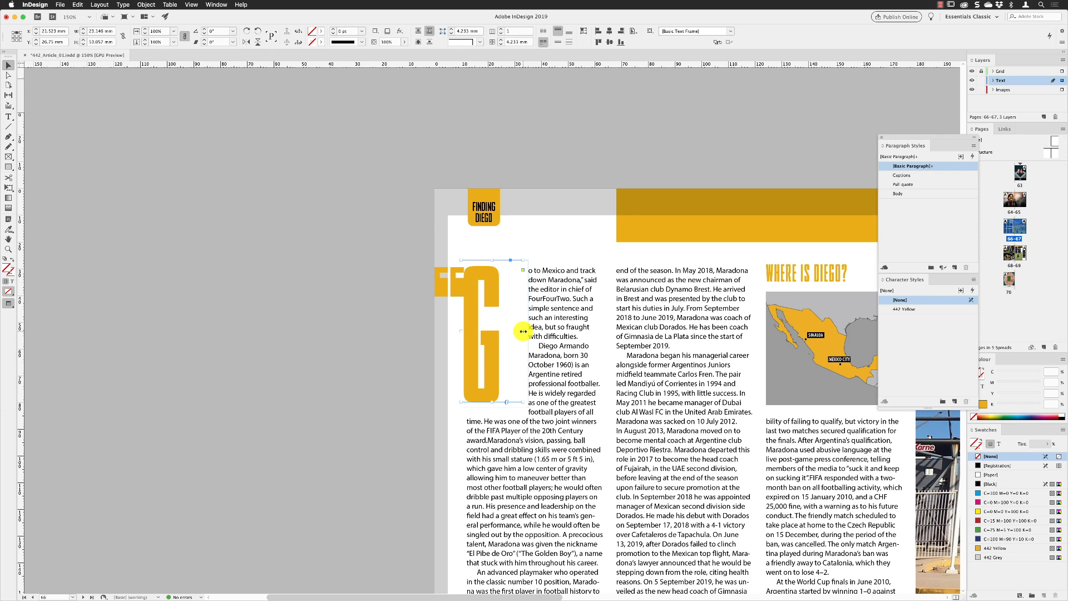
pyautogui.moveTo(523, 331); pyautogui.dragTo(503, 333)
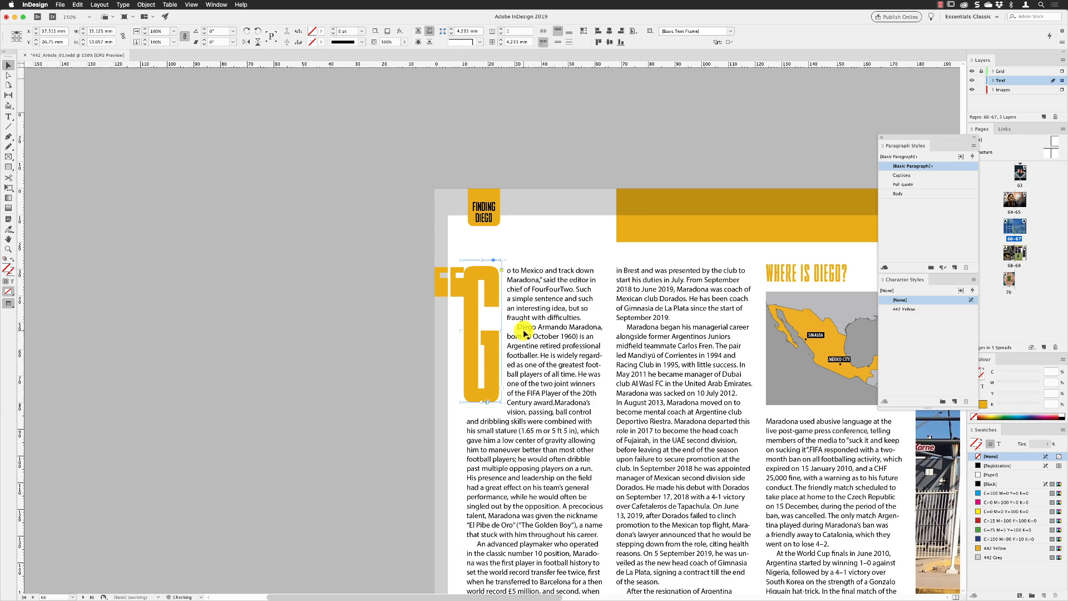
# Step: Nudge the drop cap frame three increments to the right, then deselect it
pyautogui.press('w')
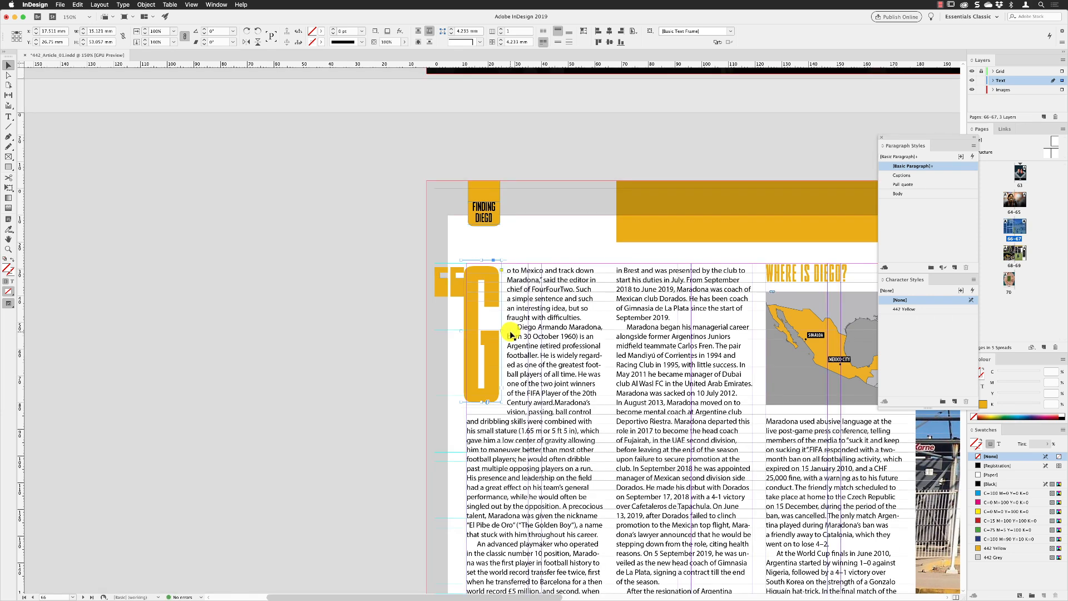
pyautogui.press('super+equal')
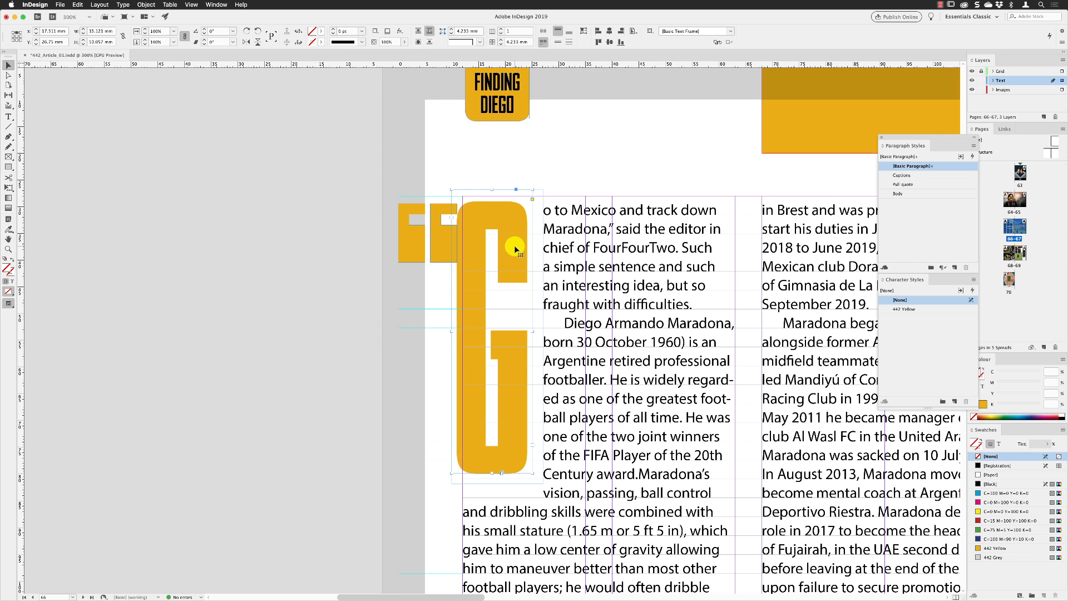
pyautogui.press('Right')
pyautogui.press('Right')
pyautogui.press('Right')
pyautogui.press('Right')
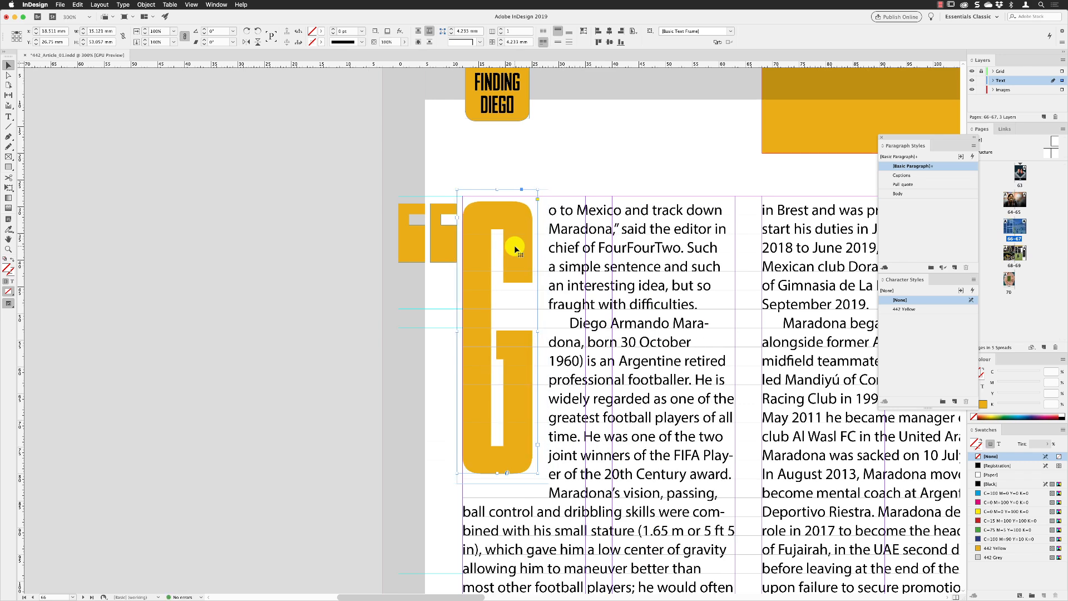
pyautogui.click(344, 326)
pyautogui.press('super+minus')
pyautogui.press('super+minus')
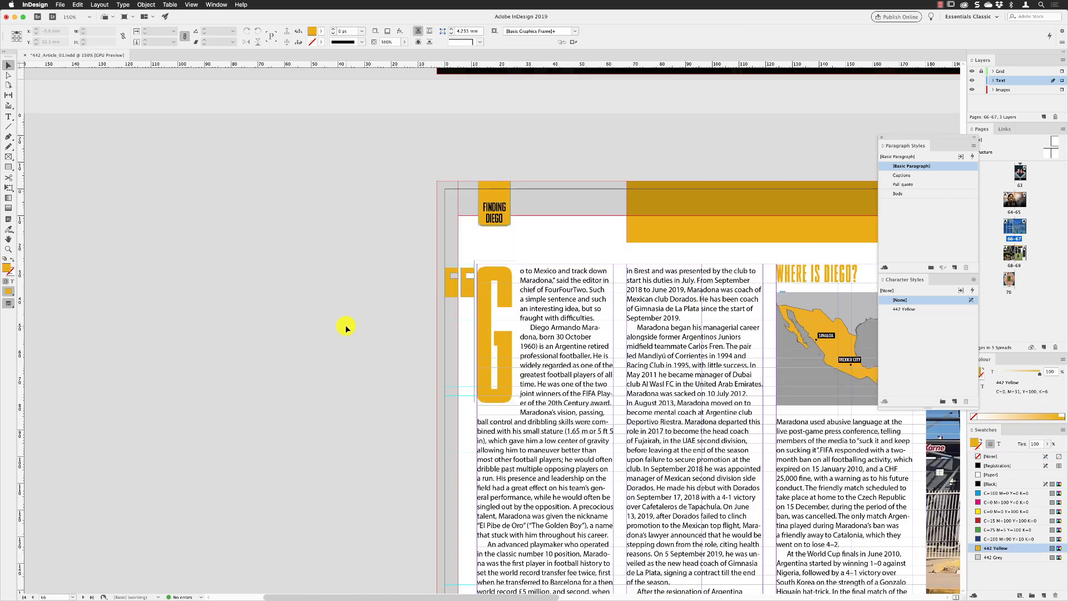
pyautogui.hscroll(8, 556, 354)
pyautogui.scroll(-3, 555, 355)
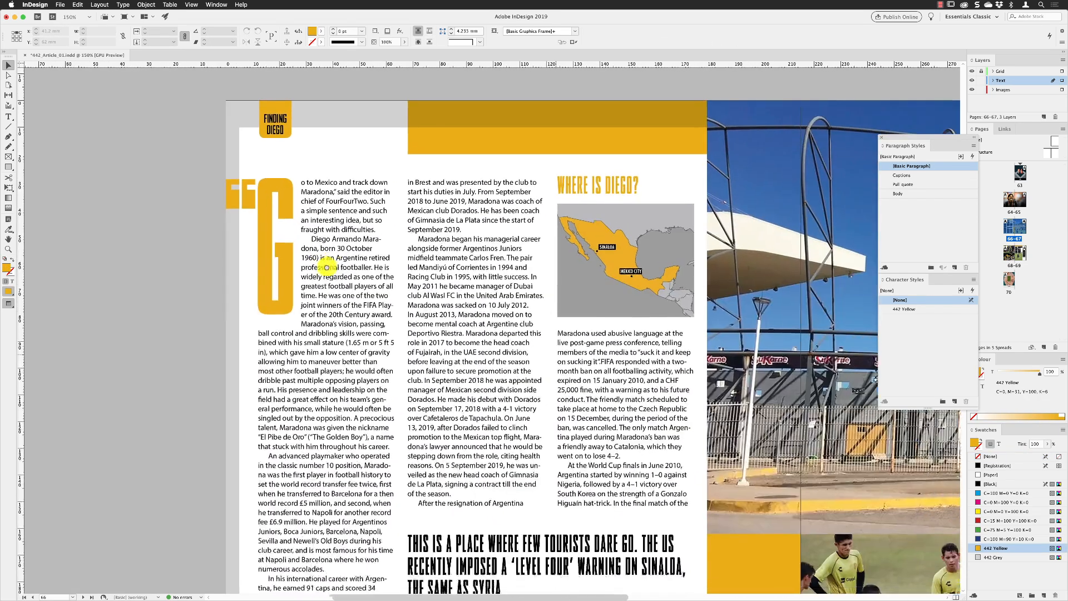
pyautogui.click(191, 5)
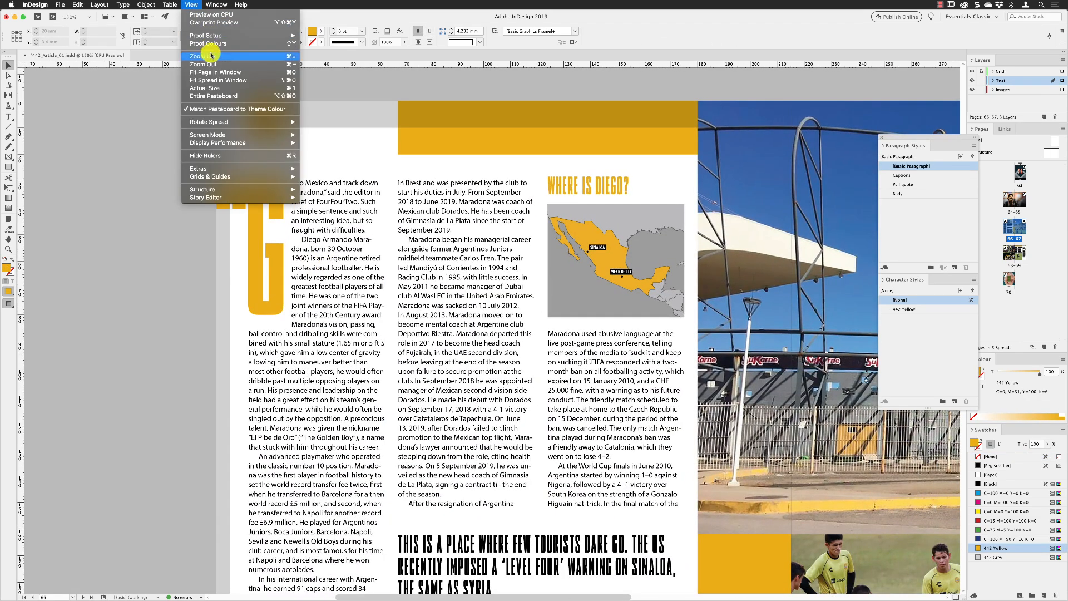